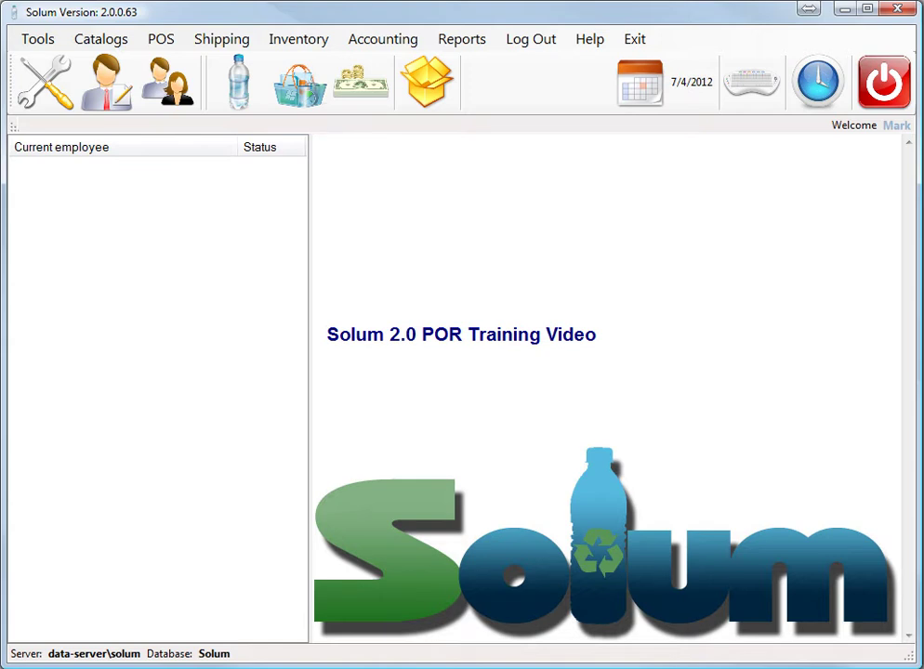
# Step: Open the Cashier screen listing outstanding return orders 748 and 749
pyautogui.click(348, 88)
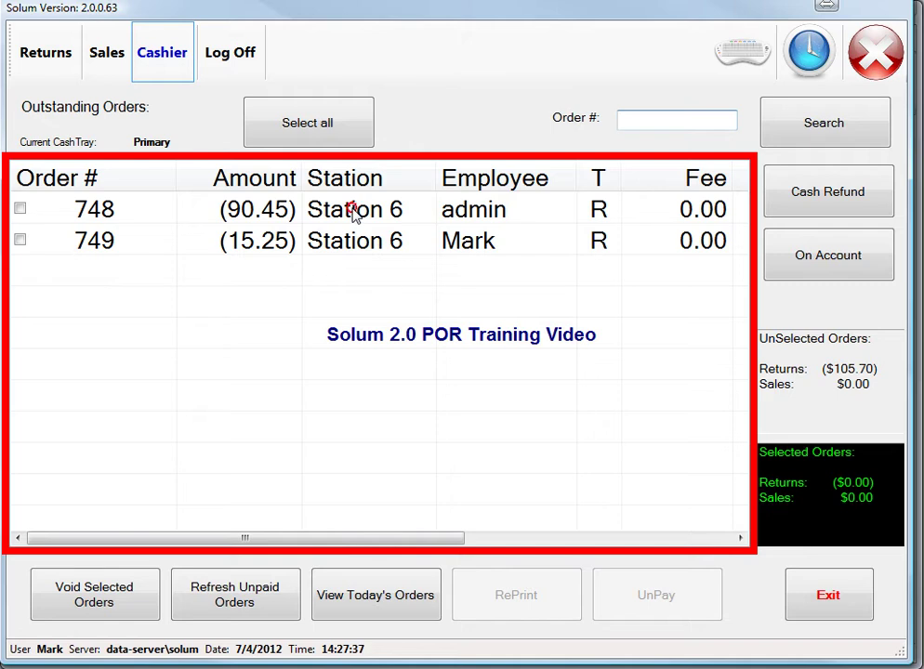
# Step: Select order 748 and settle its ($90.45) return on account
pyautogui.click(354, 214)
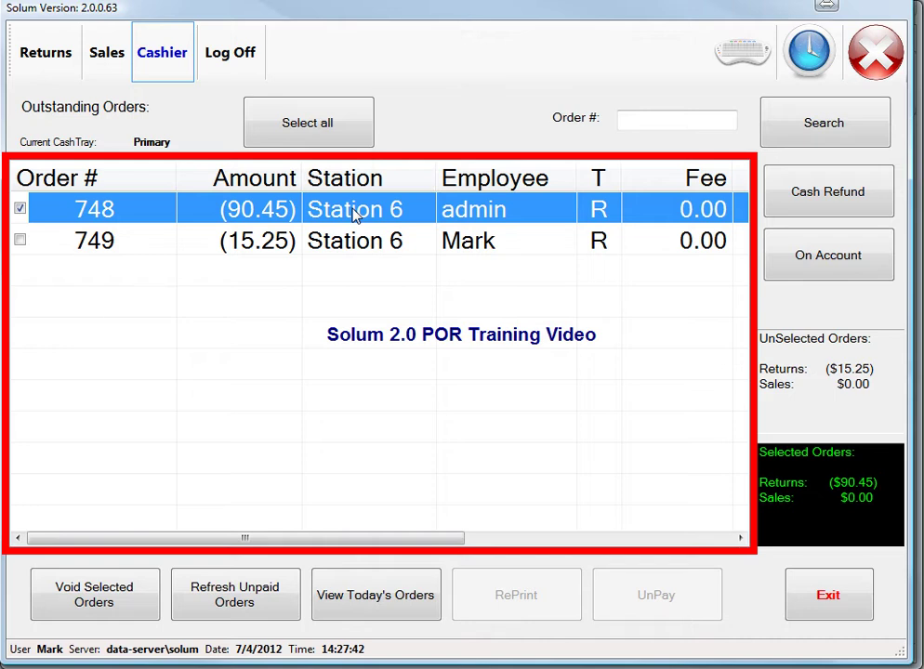
pyautogui.click(810, 268)
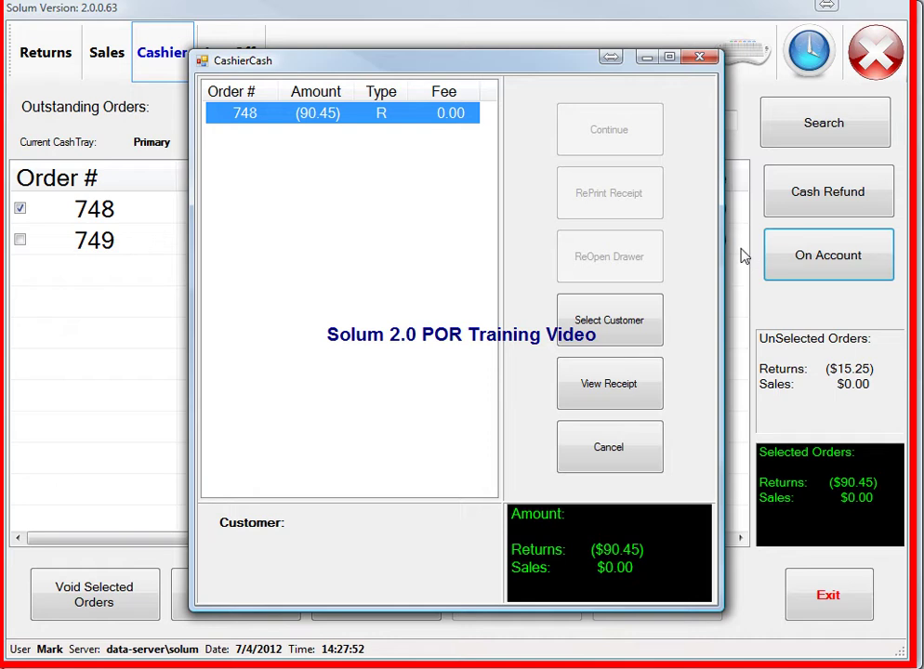
# Step: Browse the Customers list for this payment and begin a blank new customer record
pyautogui.click(631, 322)
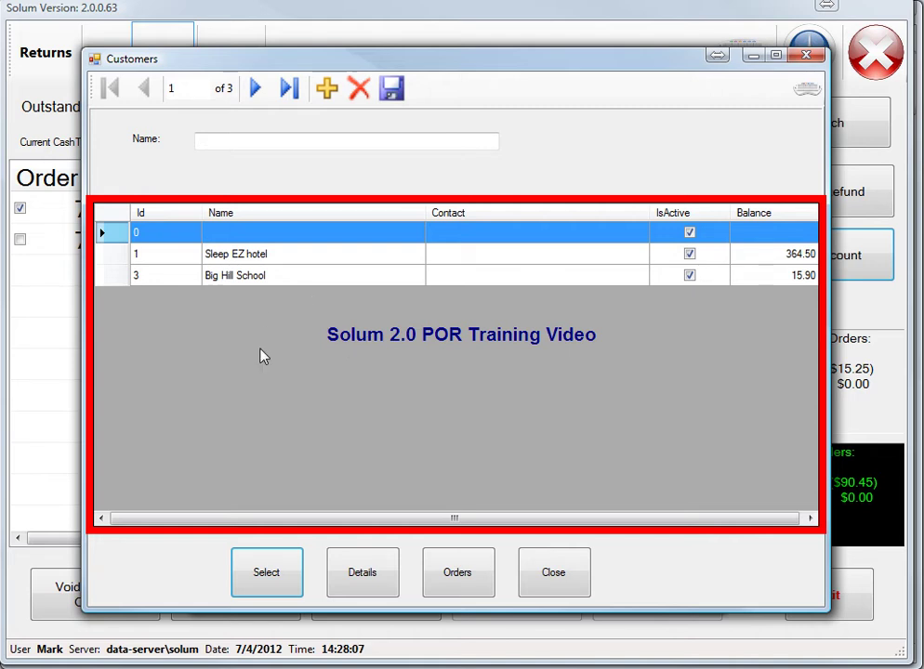
pyautogui.click(288, 285)
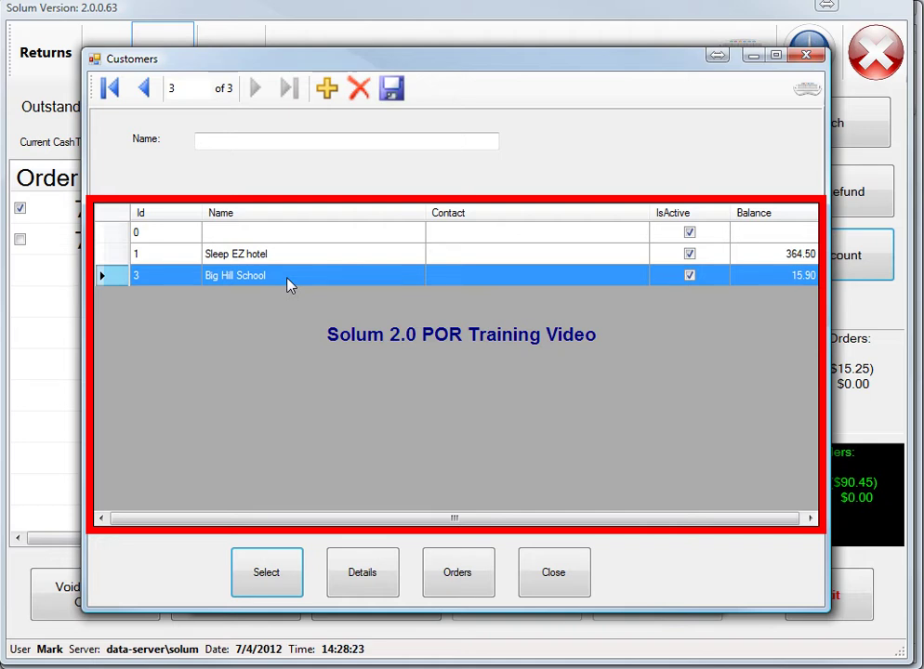
pyautogui.click(327, 89)
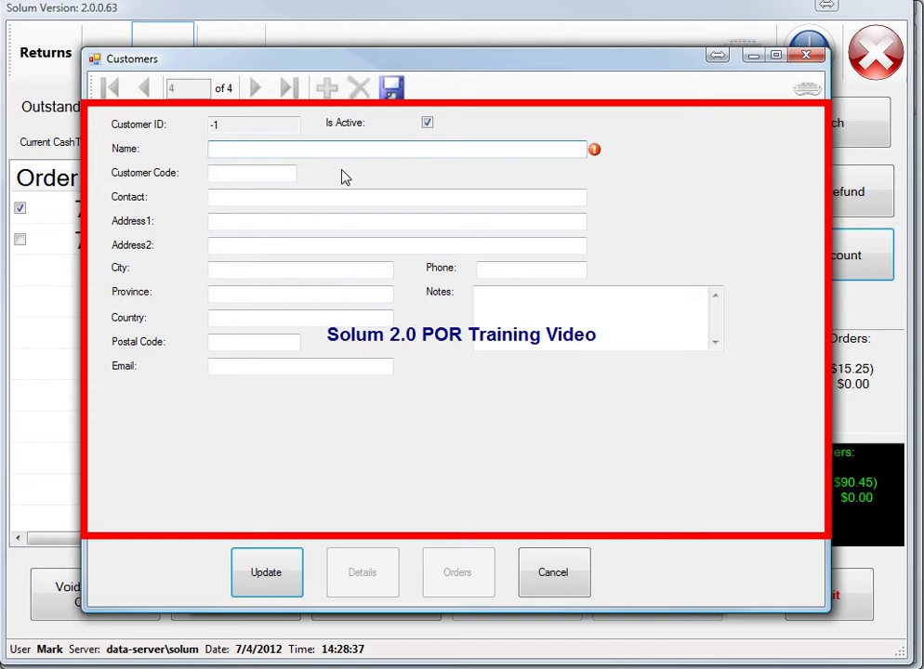
# Step: Enter the customer name 'Good Food Resturant', leaving Customer Code as is
pyautogui.write('Good Food Rest')
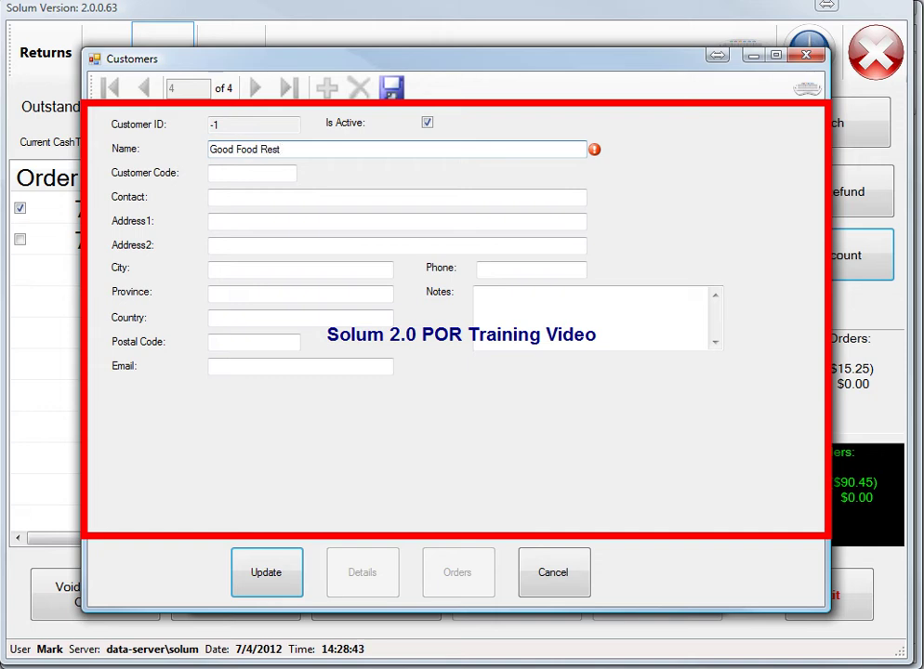
pyautogui.write('urant')
pyautogui.press('Tab')
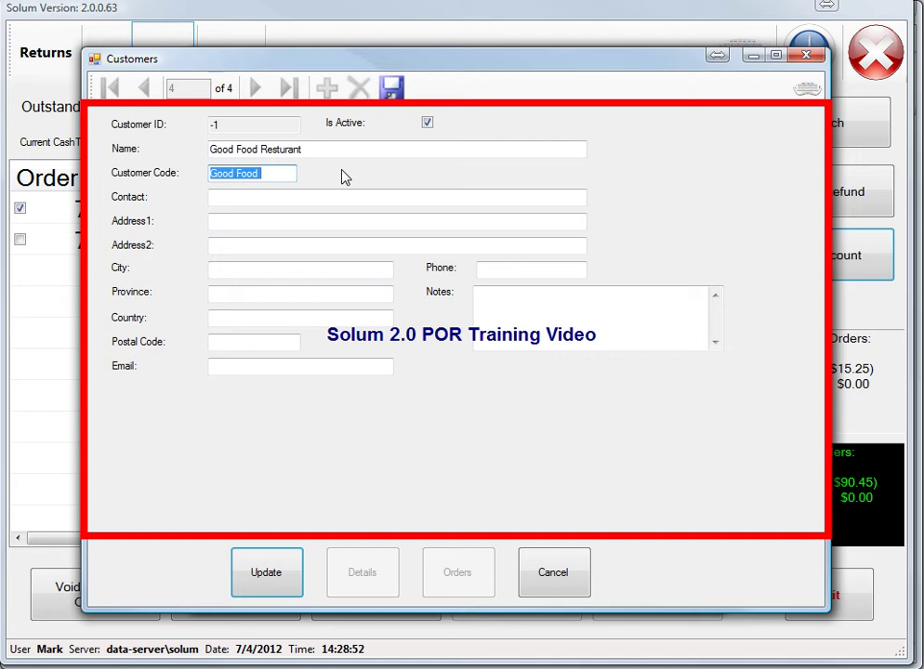
pyautogui.press('Tab')
# Step: Enter the address 123 2nd St., Calgary, AB, postal code T4C 4X9
pyautogui.press('Tab')
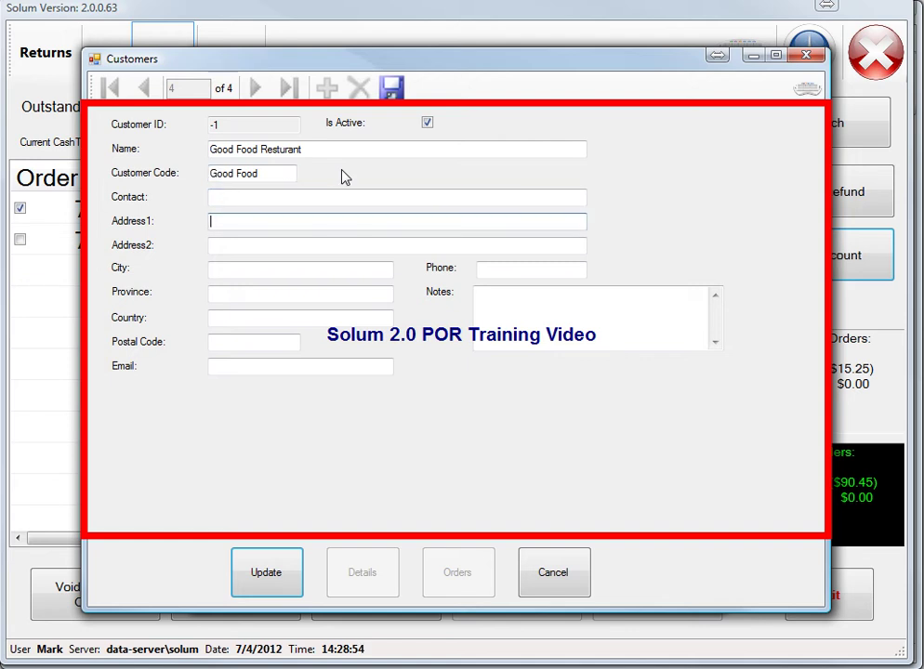
pyautogui.write('123 2nd St.')
pyautogui.press('Tab')
pyautogui.press('Tab')
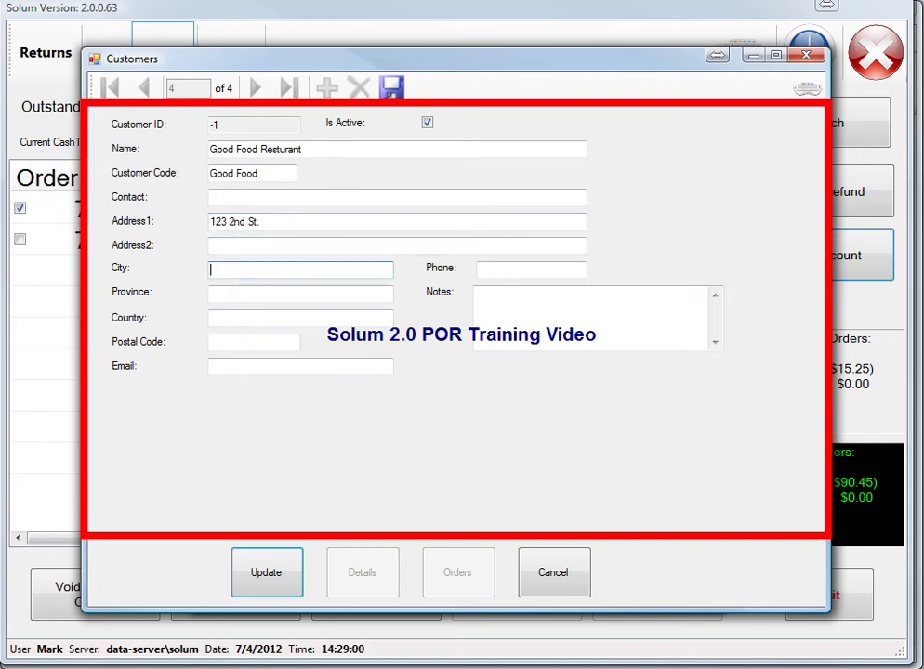
pyautogui.write('Calgary')
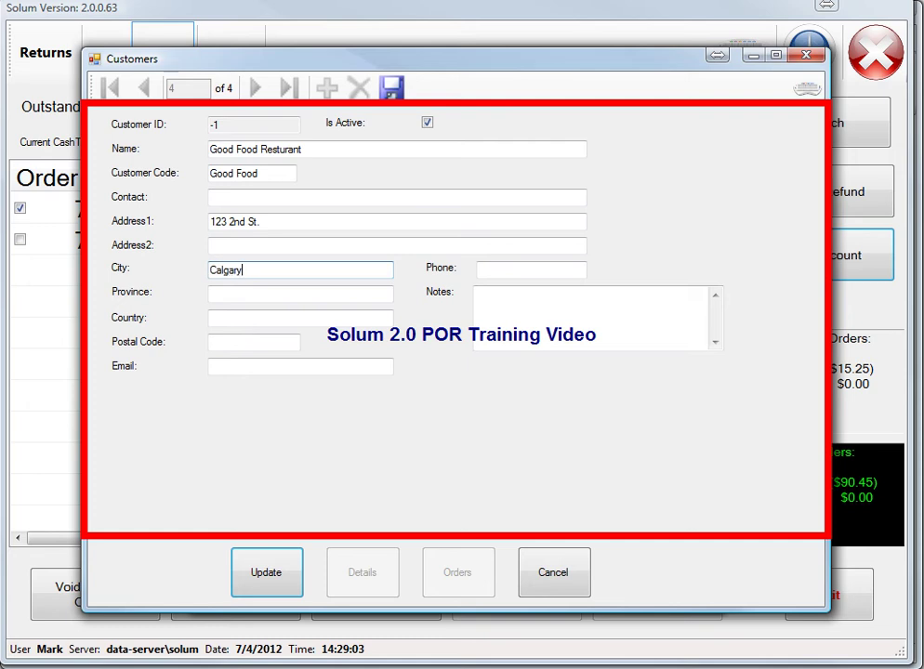
pyautogui.press('Tab')
pyautogui.write('A')
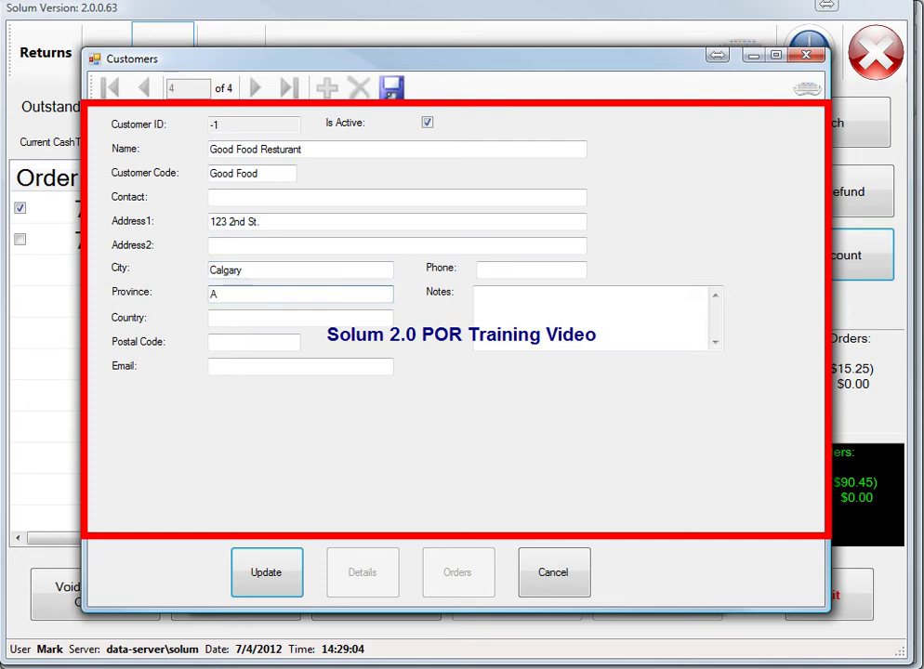
pyautogui.write('B')
pyautogui.press('Tab')
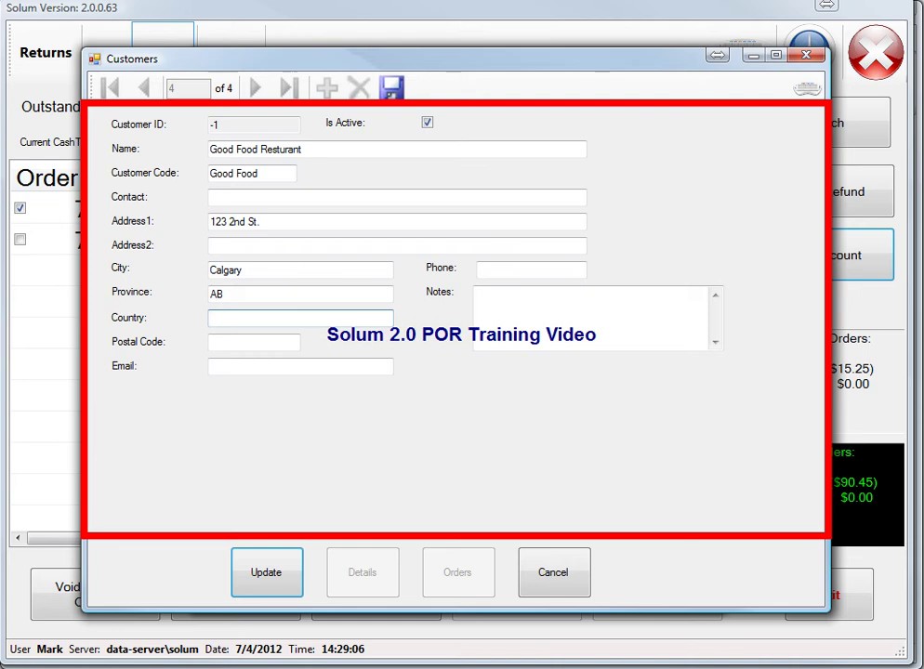
pyautogui.press('Tab')
pyautogui.write('T')
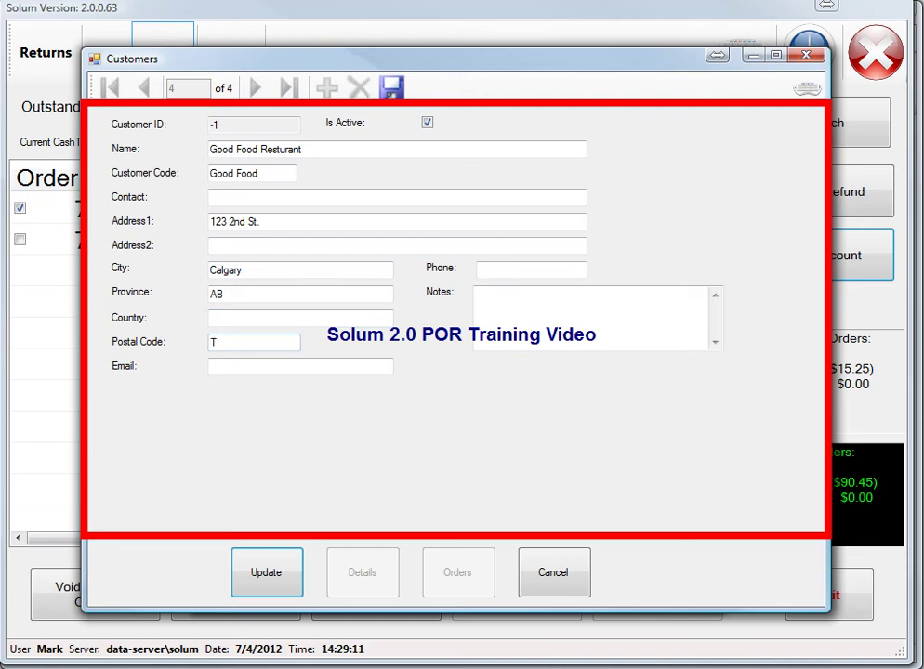
pyautogui.write('4C 4X9')
pyautogui.press('Tab')
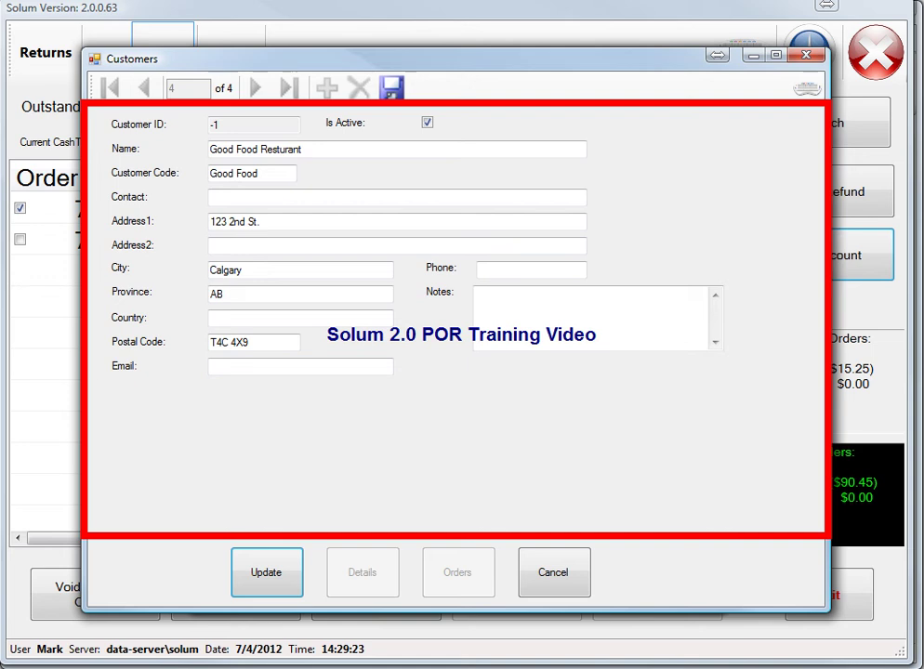
# Step: Try a phone number, clear it when rejected, and save the new customer
pyautogui.click(493, 275)
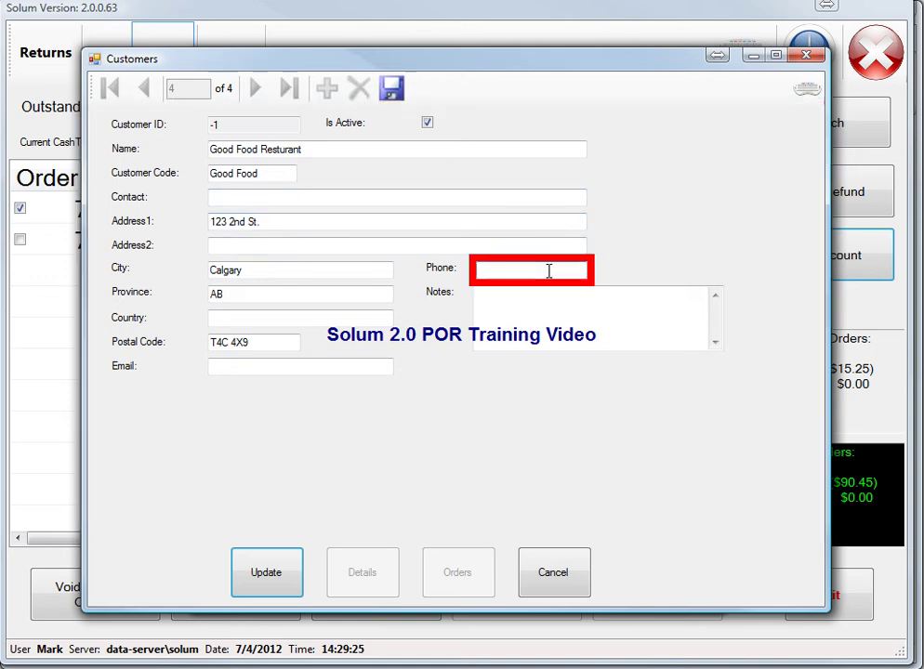
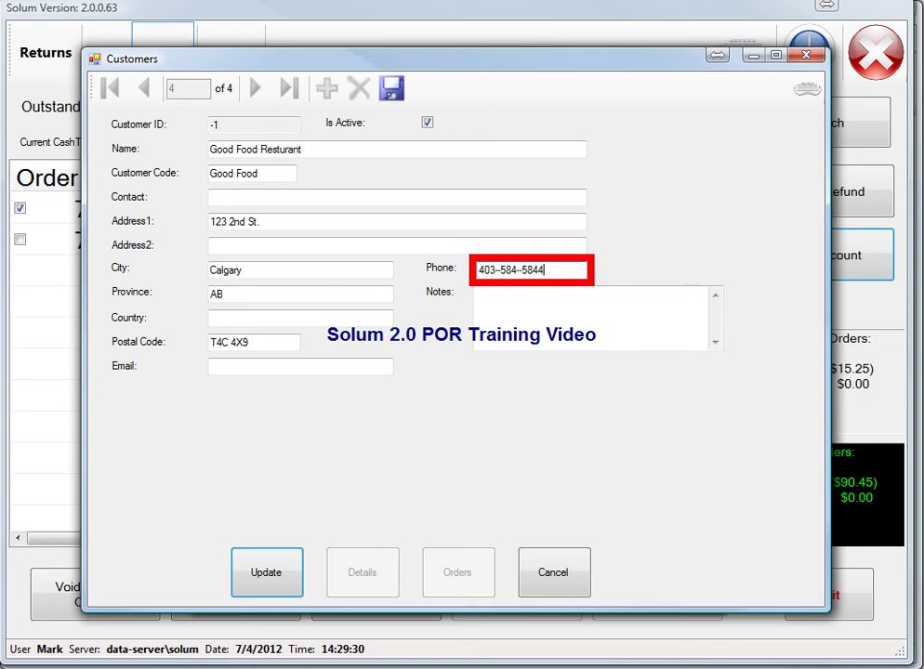
pyautogui.press('Tab')
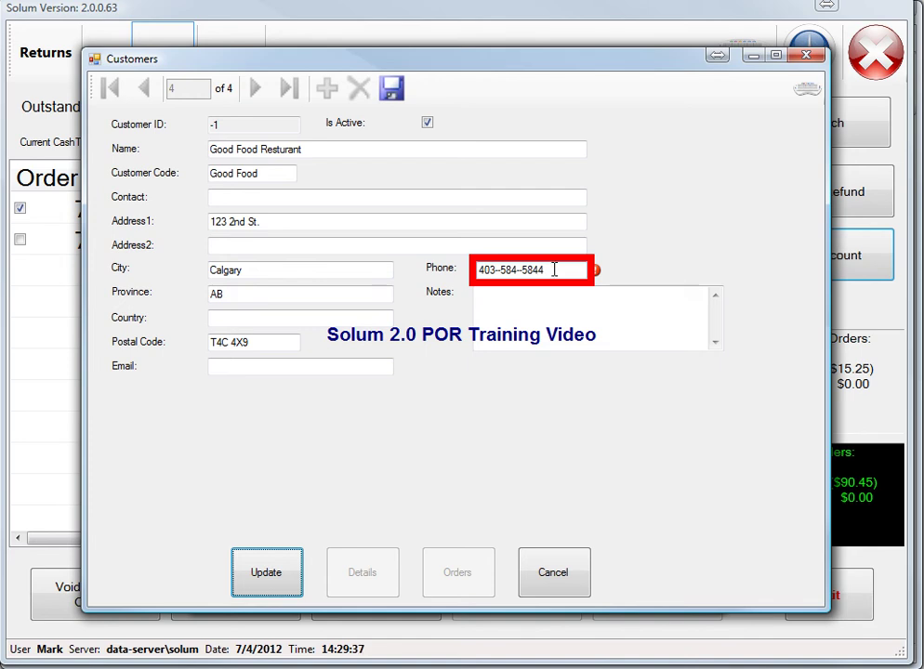
pyautogui.moveTo(554, 269); pyautogui.dragTo(440, 268)
pyautogui.press('BackSpace')
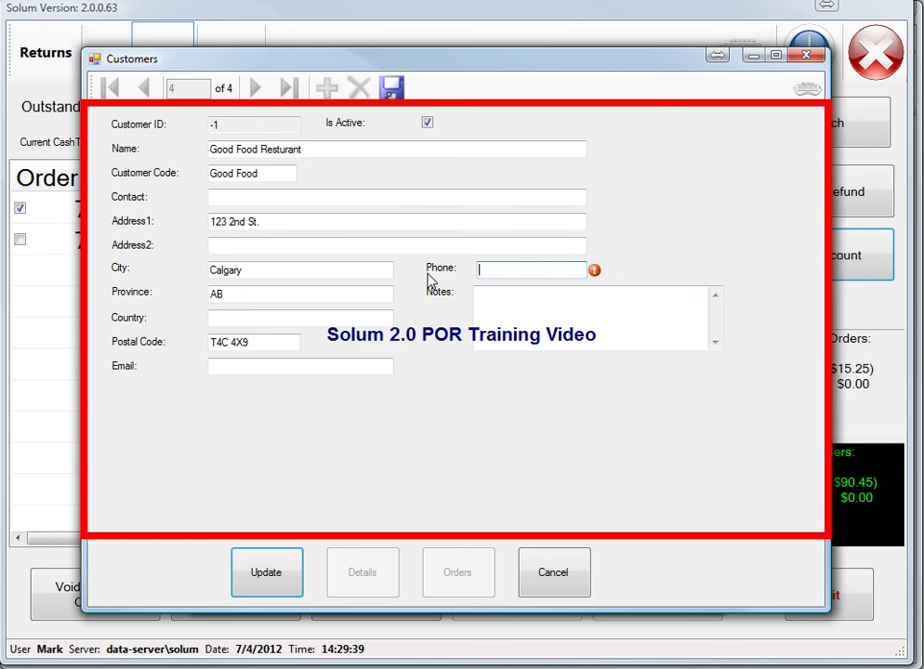
pyautogui.click(265, 557)
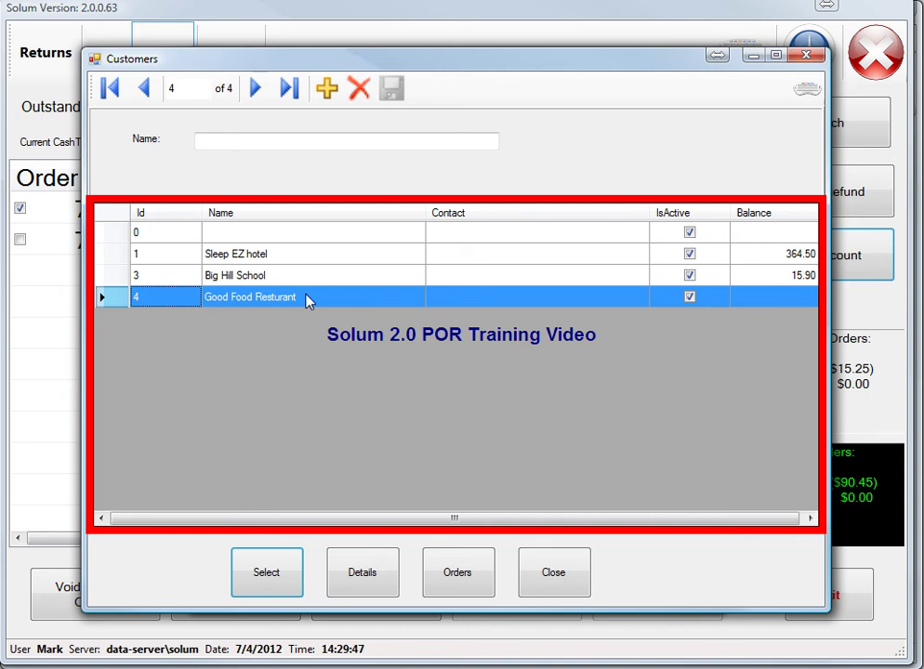
# Step: Attach Good Food Resturant as the customer for return order 748
pyautogui.click(269, 576)
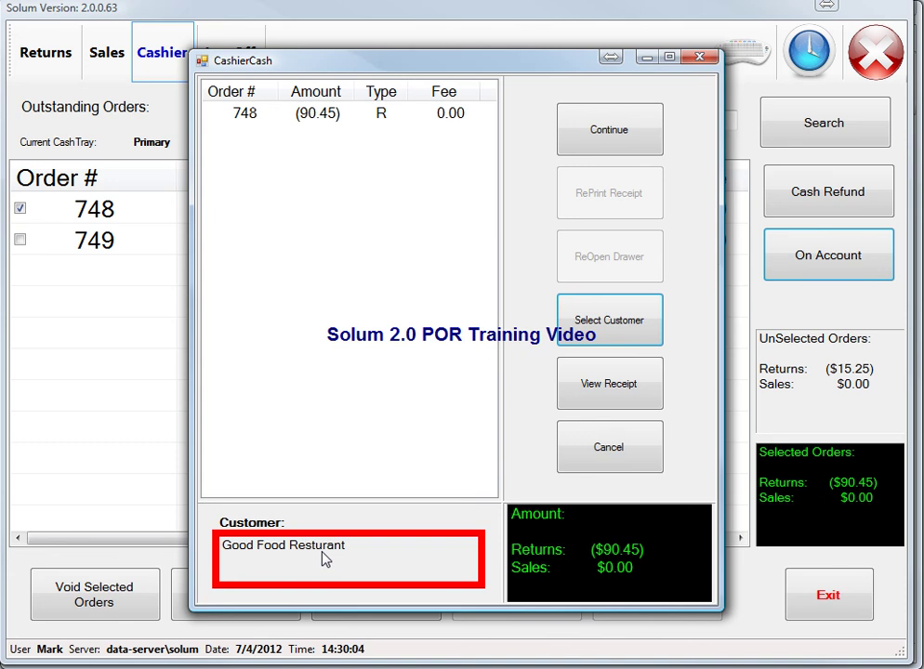
# Step: Post the ($90.45) on-account return for order 748 and bring up its receipt preview
pyautogui.click(597, 141)
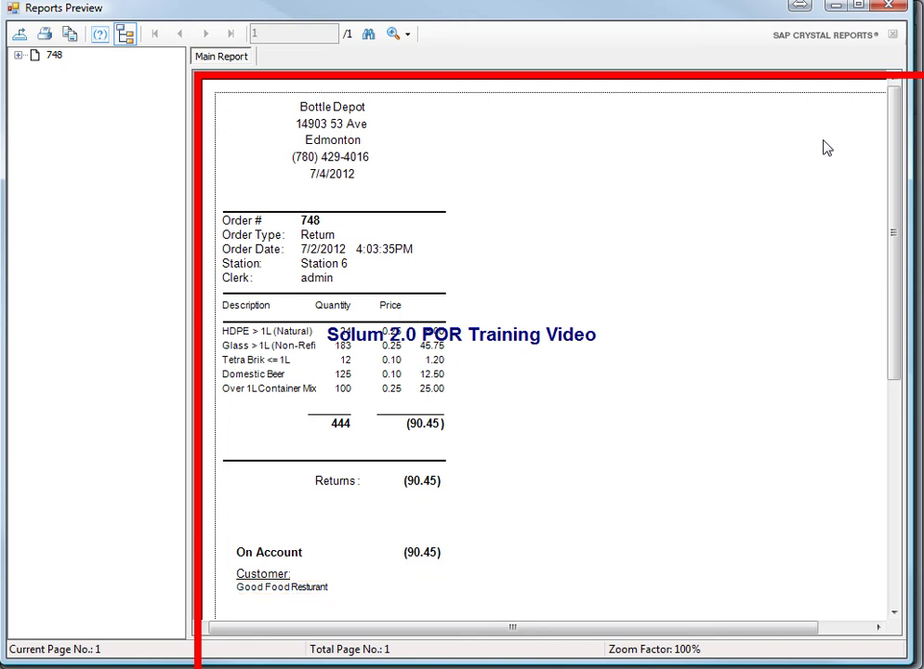
# Step: Close the receipt preview and payment dialog, leaving only order 749 outstanding
pyautogui.click(895, 8)
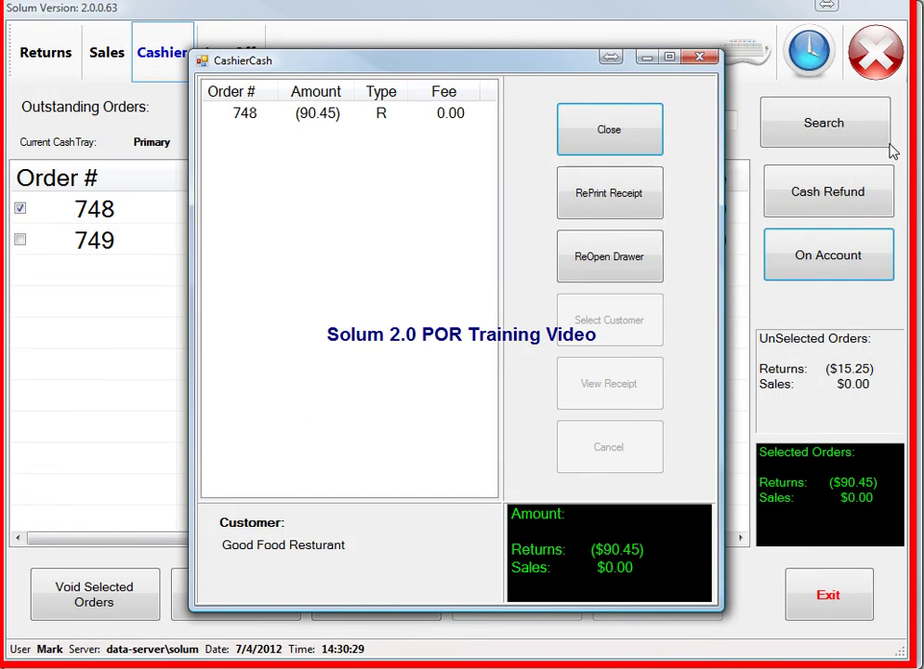
pyautogui.click(632, 131)
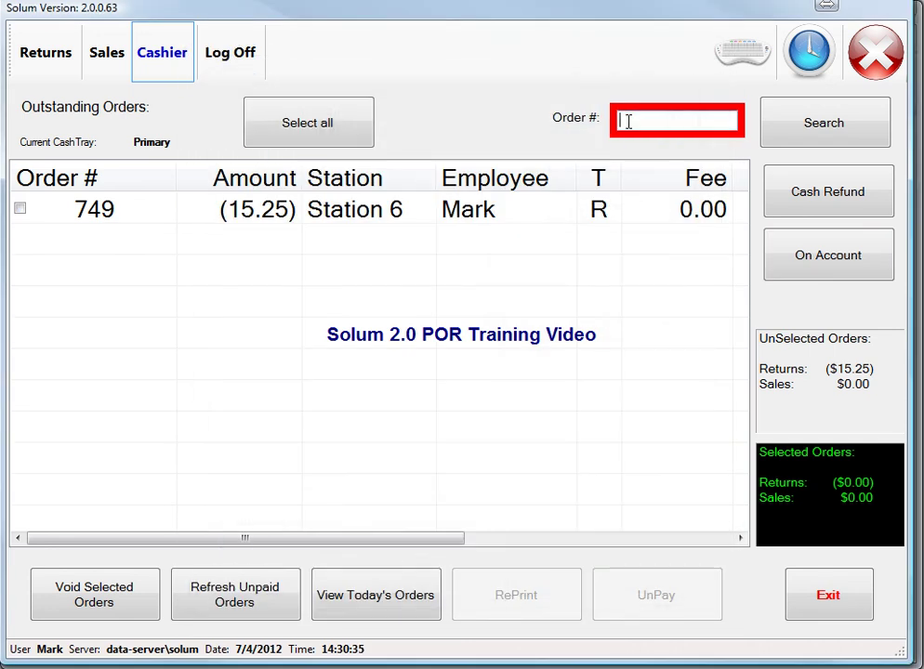